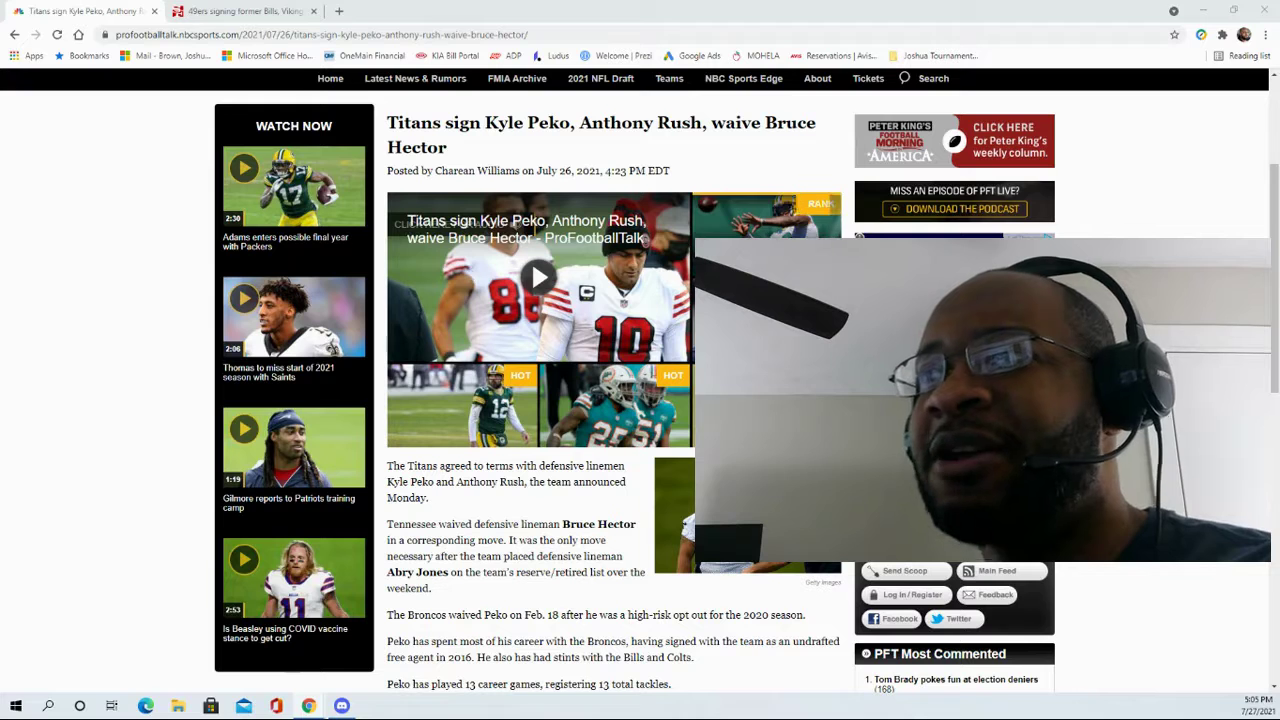
pyautogui.moveTo(1273, 204); pyautogui.dragTo(1273, 230)
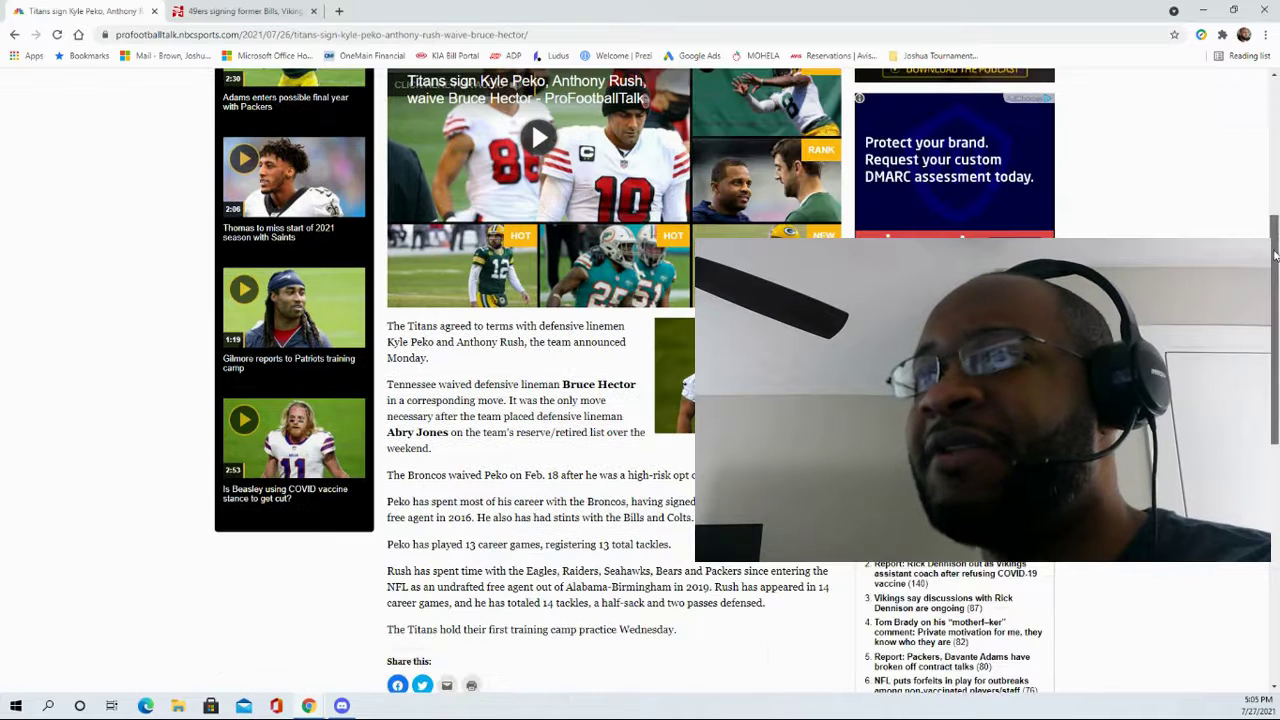